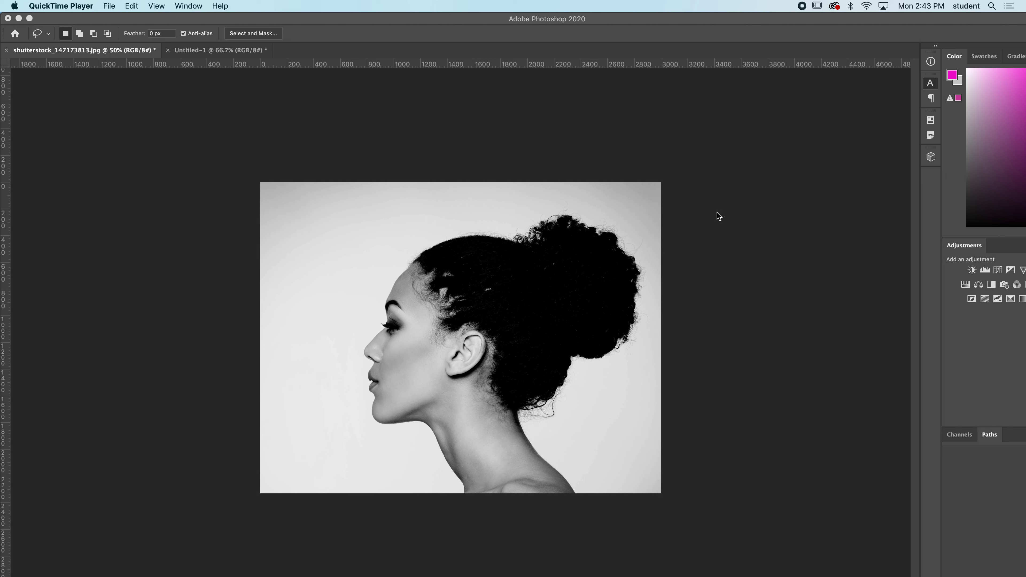
- Zoom in to inspect the hair, move the Layers panel lower, then zoom back out to the whole photo
{"action": "left_click", "coordinate": [616, 16]}
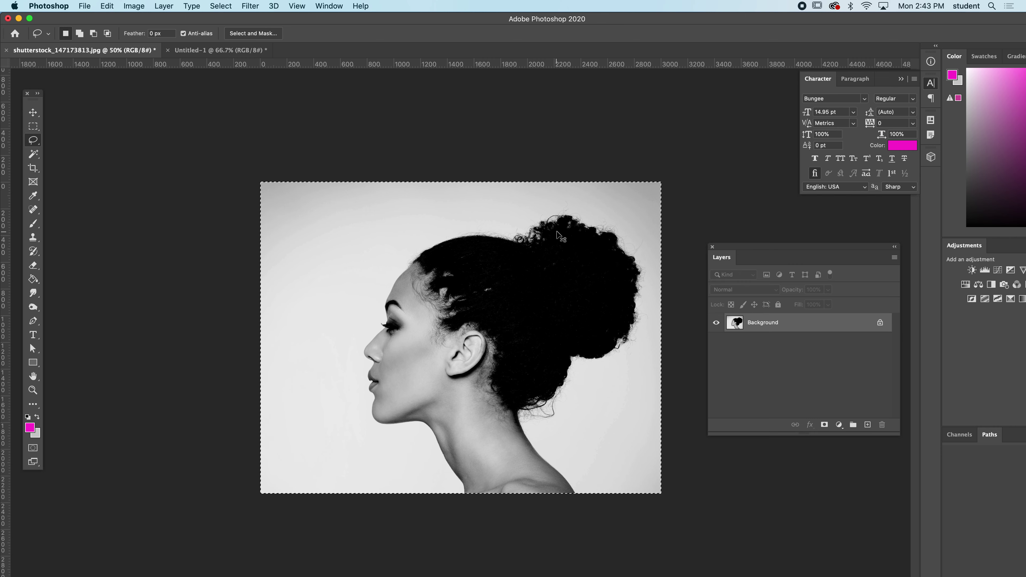
{"action": "key", "text": "super+plus"}
{"action": "key", "text": "super+plus"}
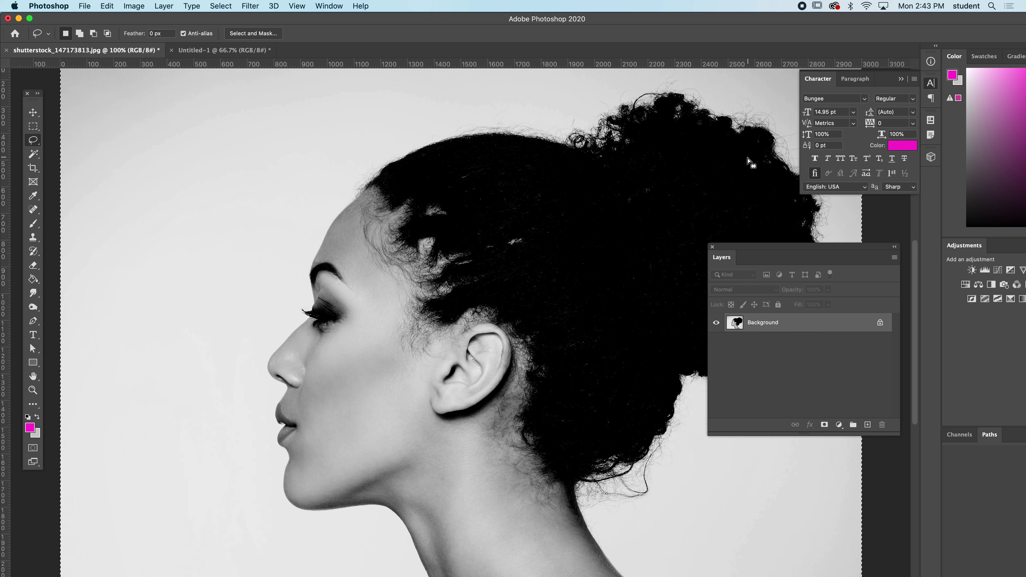
{"action": "left_click_drag", "start_coordinate": [745, 246], "coordinate": [764, 404]}
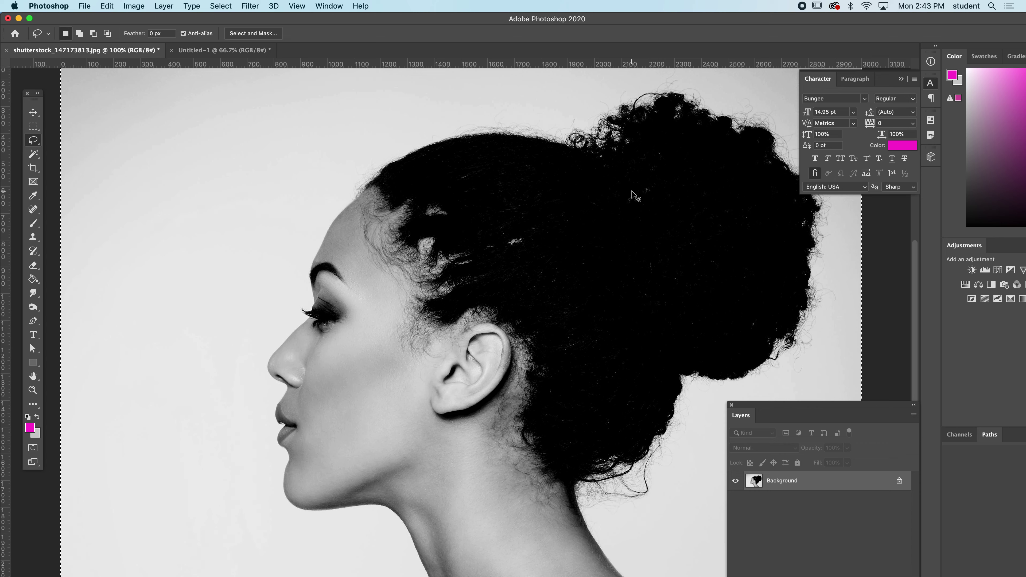
{"action": "key", "text": "super+minus"}
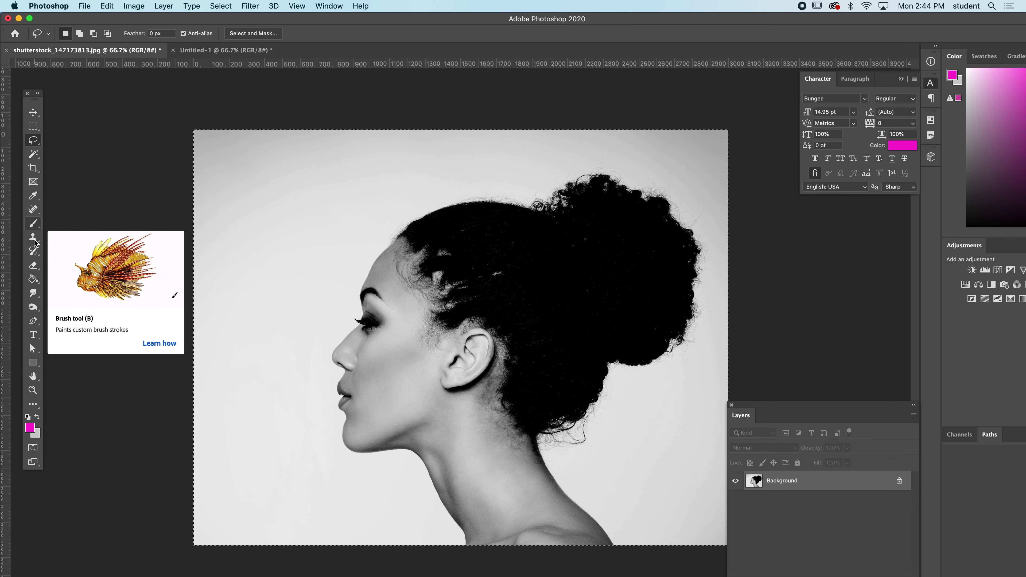
- Select the light background around the profile and hair using the Quick Selection Tool
{"action": "left_click", "coordinate": [34, 155]}
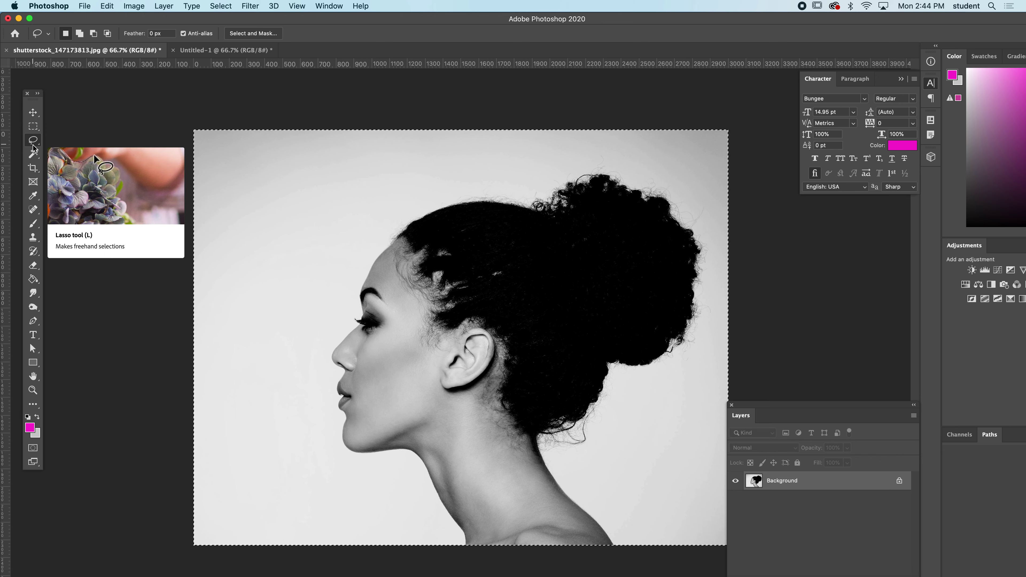
{"action": "right_click", "coordinate": [34, 159]}
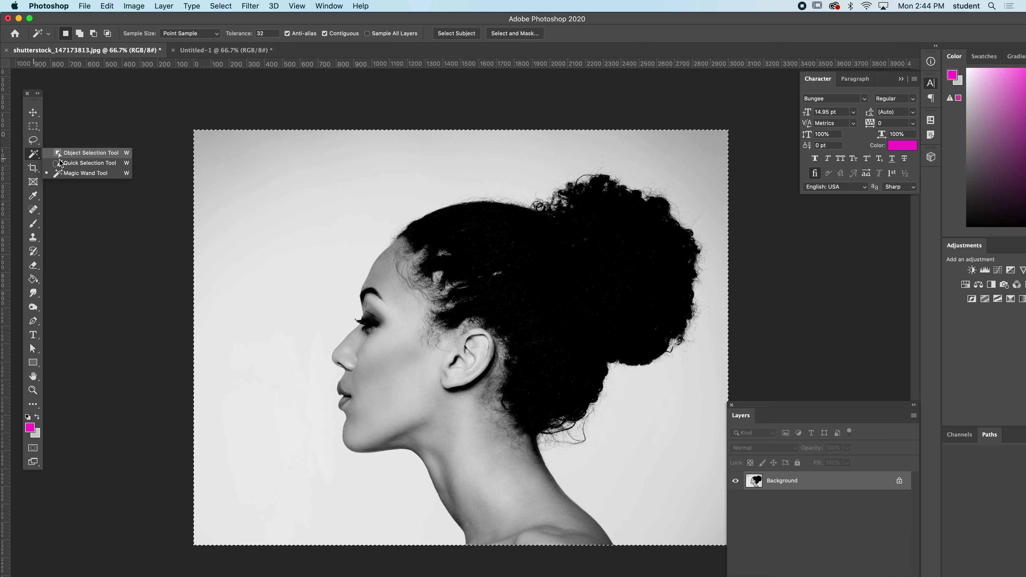
{"action": "left_click", "coordinate": [75, 163]}
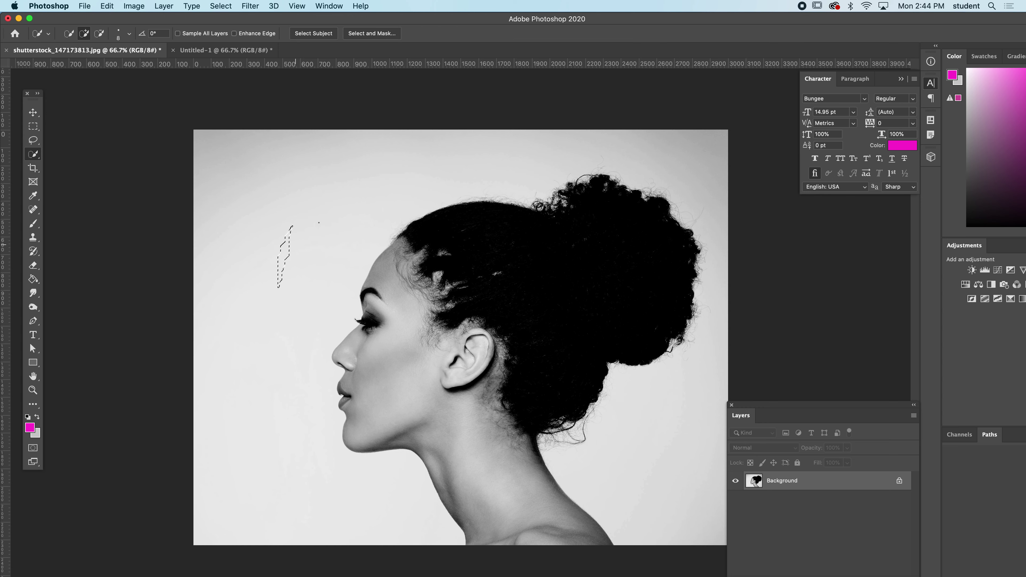
{"action": "left_click_drag", "start_coordinate": [279, 287], "coordinate": [590, 154]}
{"action": "left_click_drag", "start_coordinate": [705, 170], "coordinate": [678, 405]}
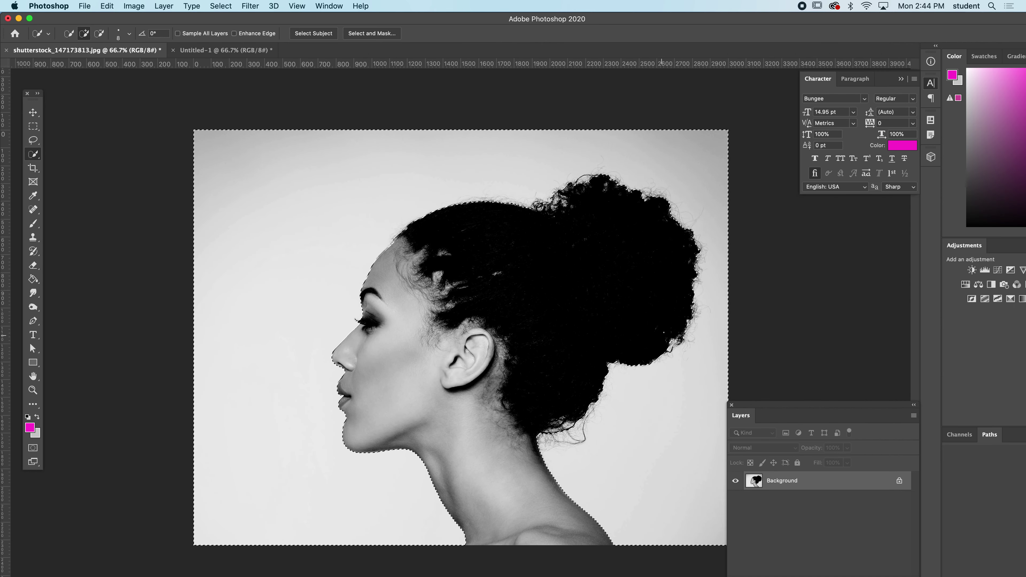
- Cancel the Fill prompt and unlock the Background into editable Layer 0, keeping the selection
{"action": "key", "text": "shift+BackSpace"}
{"action": "left_click", "coordinate": [701, 203]}
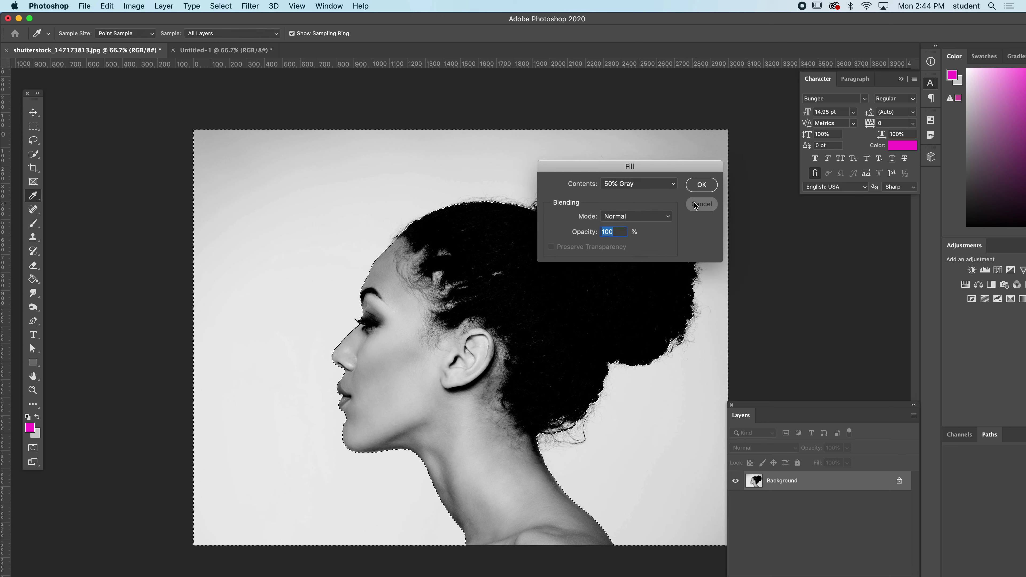
{"action": "left_click", "coordinate": [900, 480]}
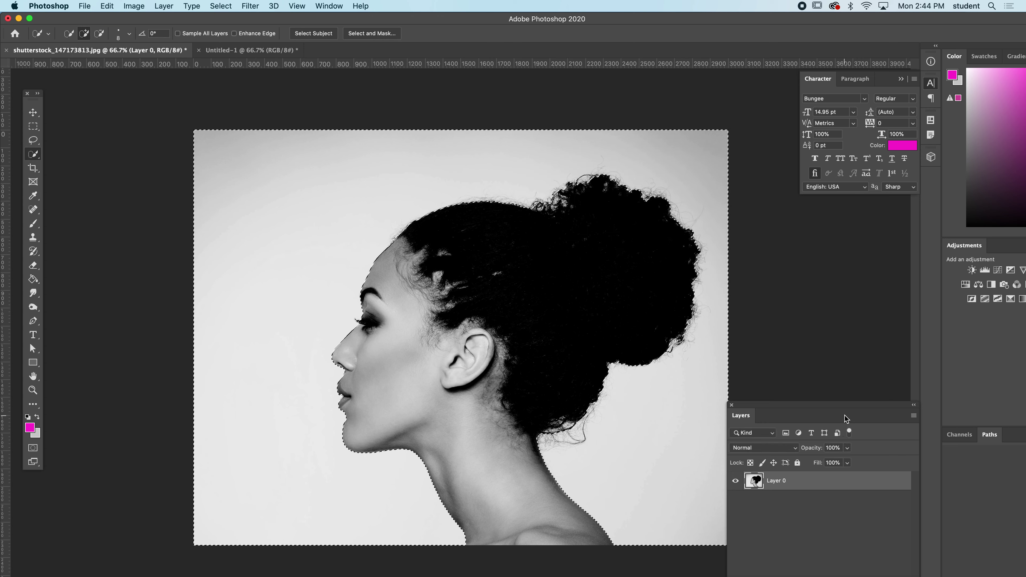
{"action": "key", "text": "BackSpace"}
- Invert the selection onto the woman with Select > Inverse, ending on the Quick Selection tool
{"action": "left_click", "coordinate": [191, 6]}
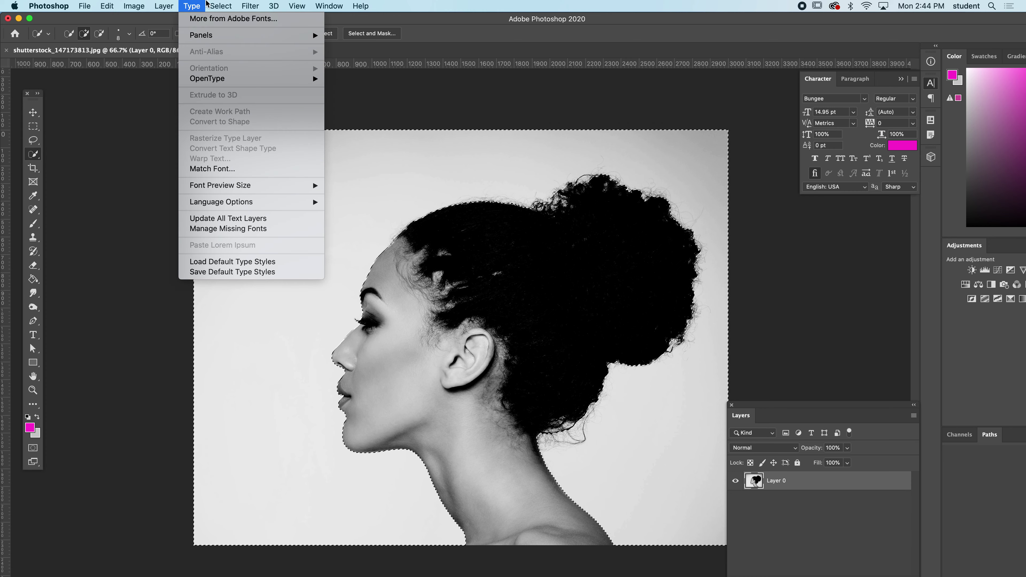
{"action": "mouse_move", "coordinate": [220, 6]}
{"action": "left_click", "coordinate": [229, 49]}
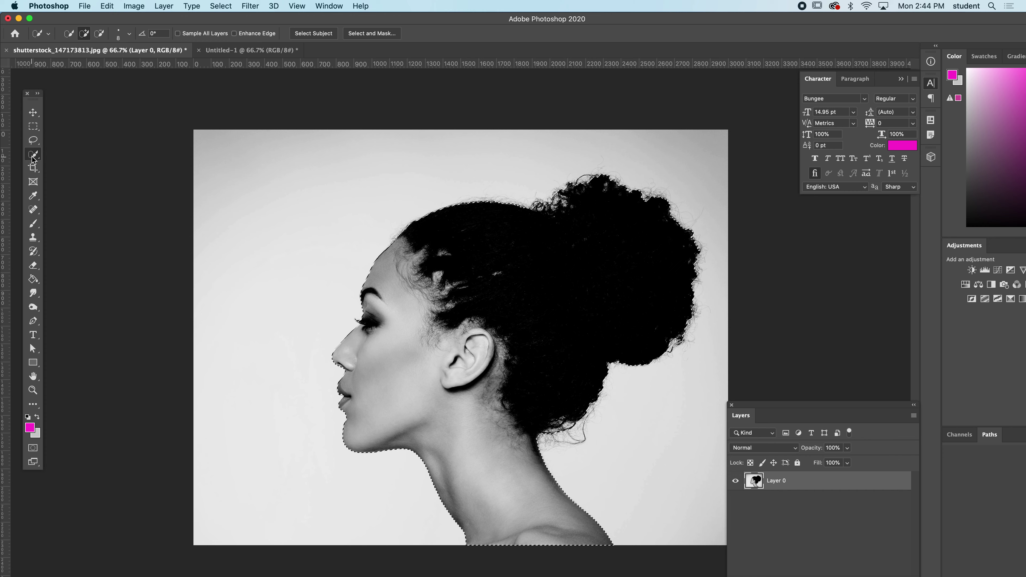
{"action": "left_click", "coordinate": [33, 142]}
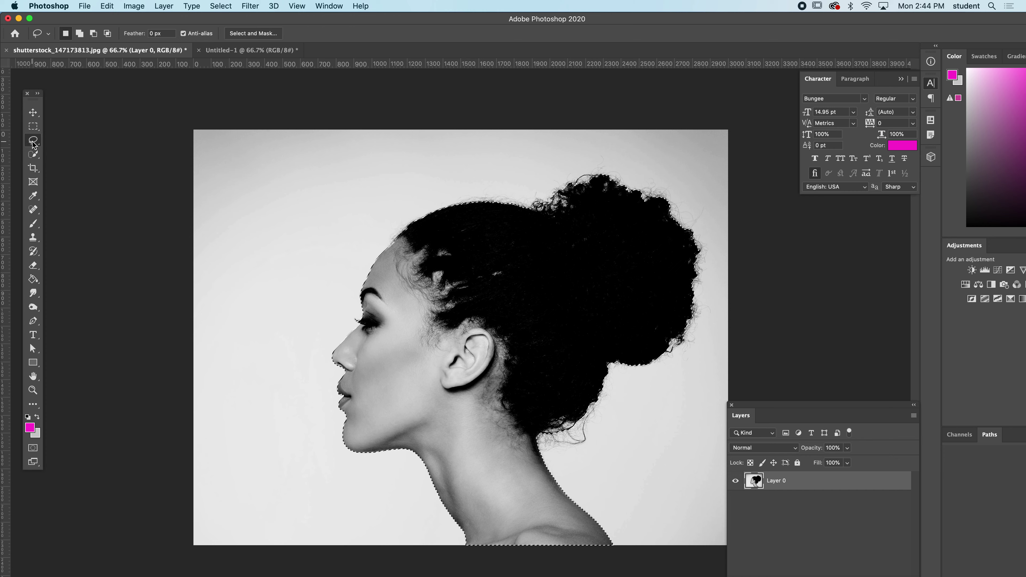
{"action": "left_click", "coordinate": [34, 154]}
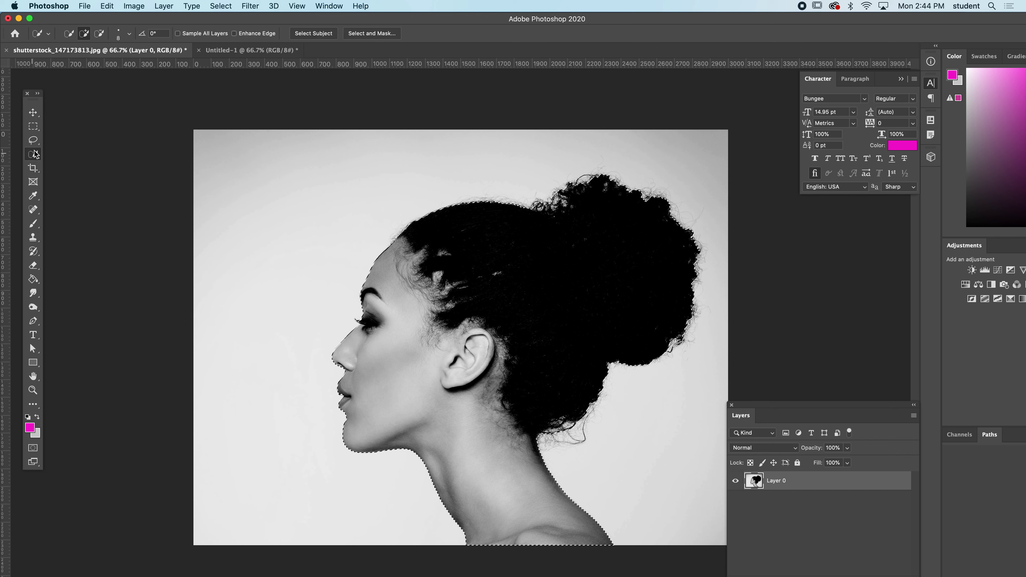
- Enter Select and Mask, set View Mode to Black & White, and maximize the Photoshop window
{"action": "left_click", "coordinate": [372, 34]}
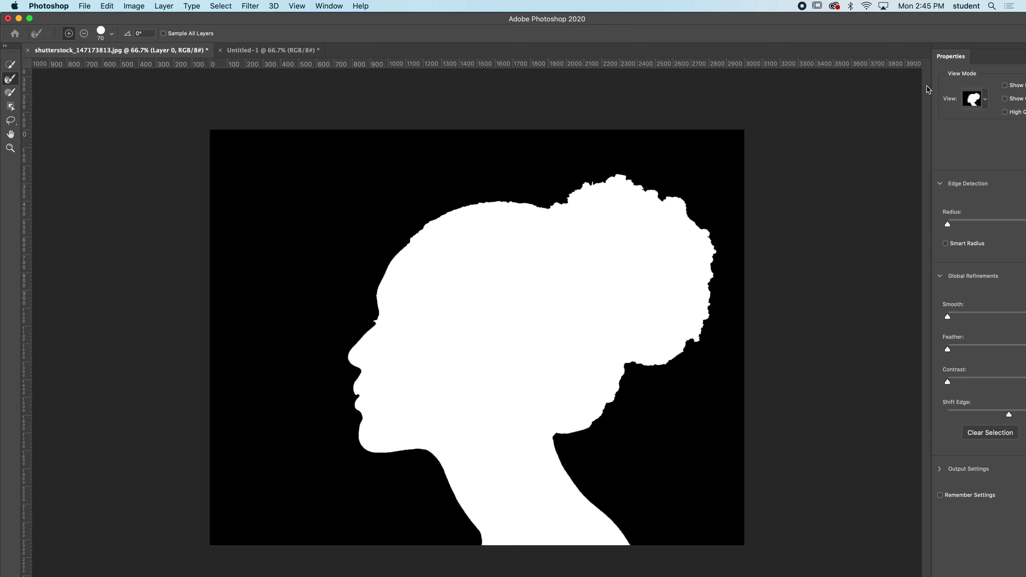
{"action": "left_click", "coordinate": [985, 102]}
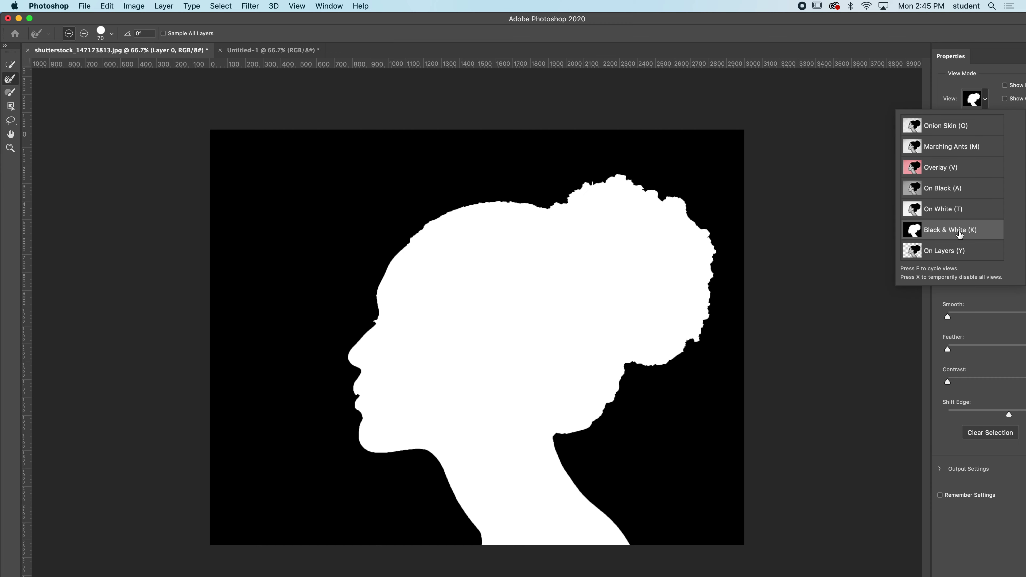
{"action": "left_click", "coordinate": [965, 167]}
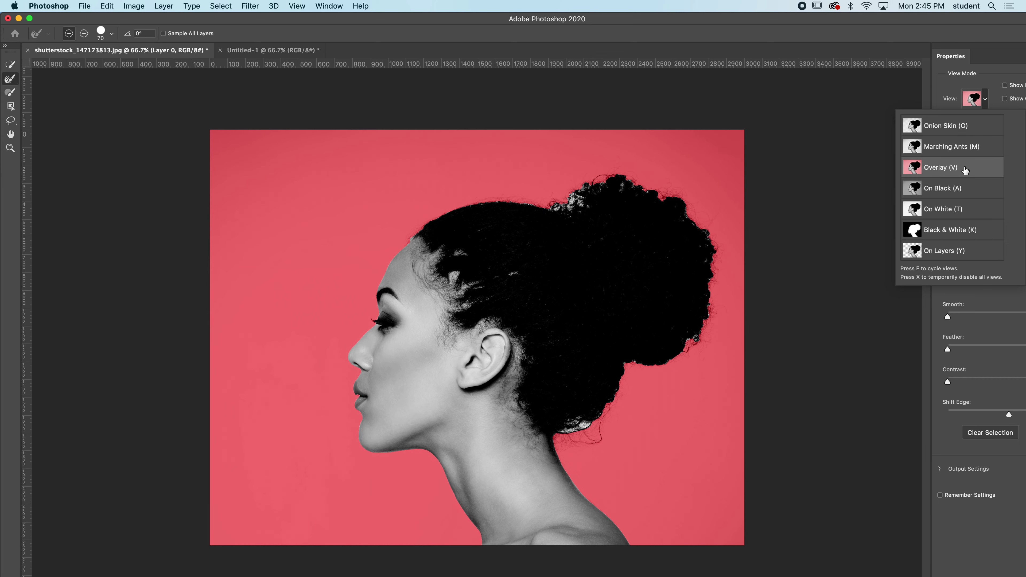
{"action": "left_click", "coordinate": [986, 103]}
{"action": "left_click", "coordinate": [986, 104]}
{"action": "left_click", "coordinate": [951, 230]}
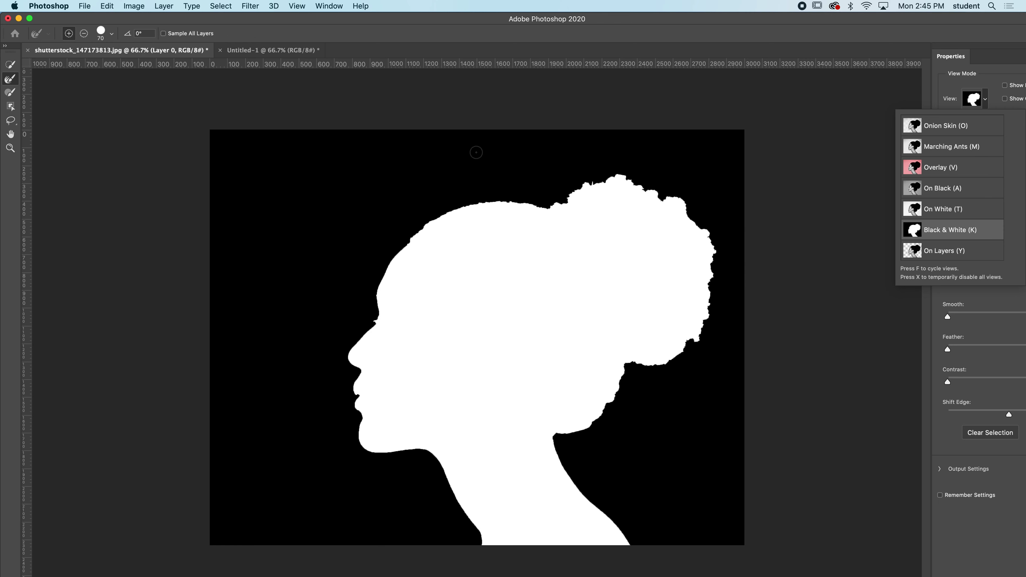
{"action": "left_click", "coordinate": [9, 66]}
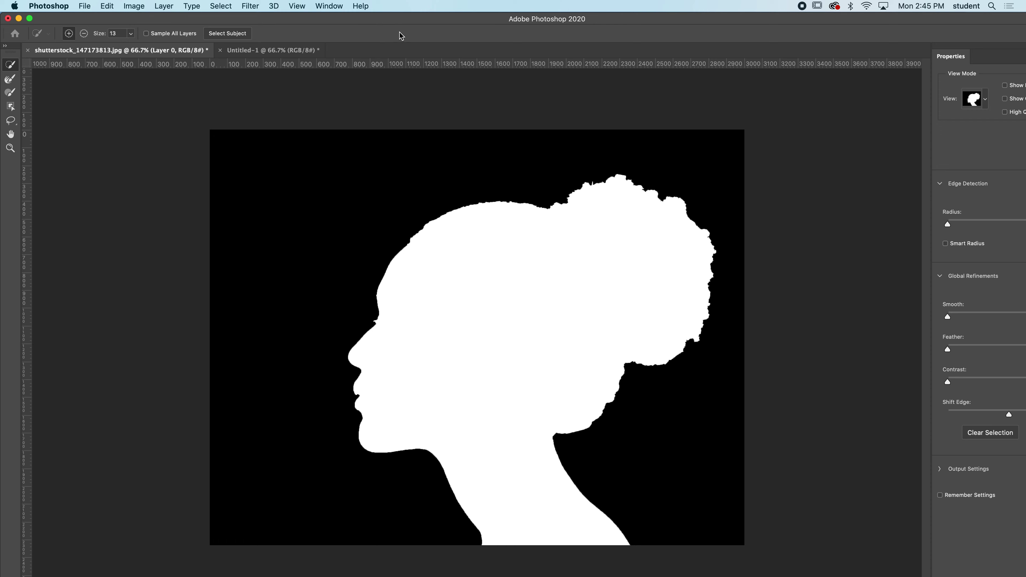
{"action": "mouse_move", "coordinate": [868, 18]}
{"action": "left_mouse_down"}
{"action": "mouse_move", "coordinate": [787, 18]}
{"action": "mouse_move", "coordinate": [873, 19]}
{"action": "left_mouse_up"}
{"action": "left_click", "coordinate": [33, 19]}
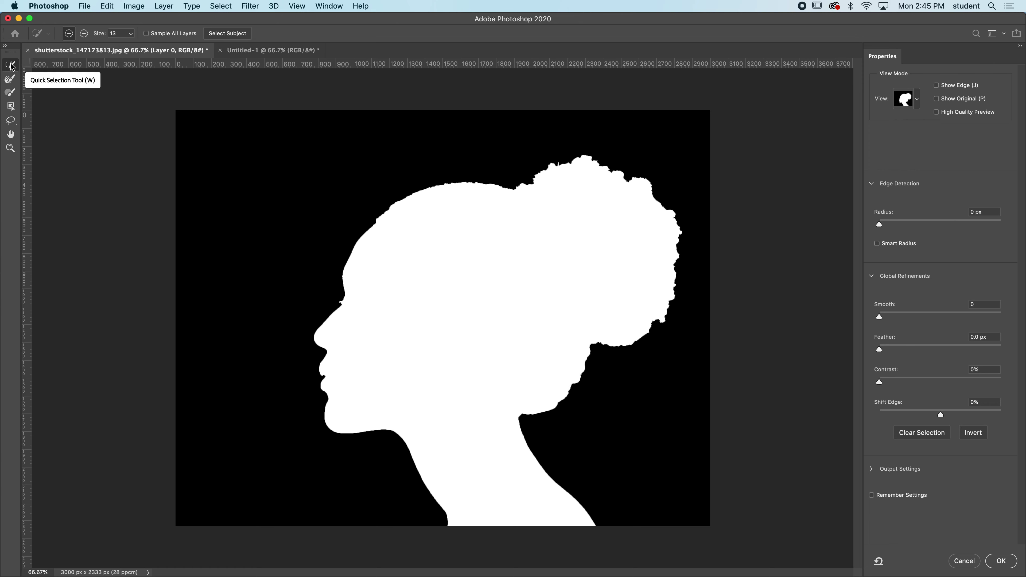
- With the Refine Edge Brush at size 80, paint the hair edges above the forehead, bun and nape
{"action": "left_click", "coordinate": [11, 81]}
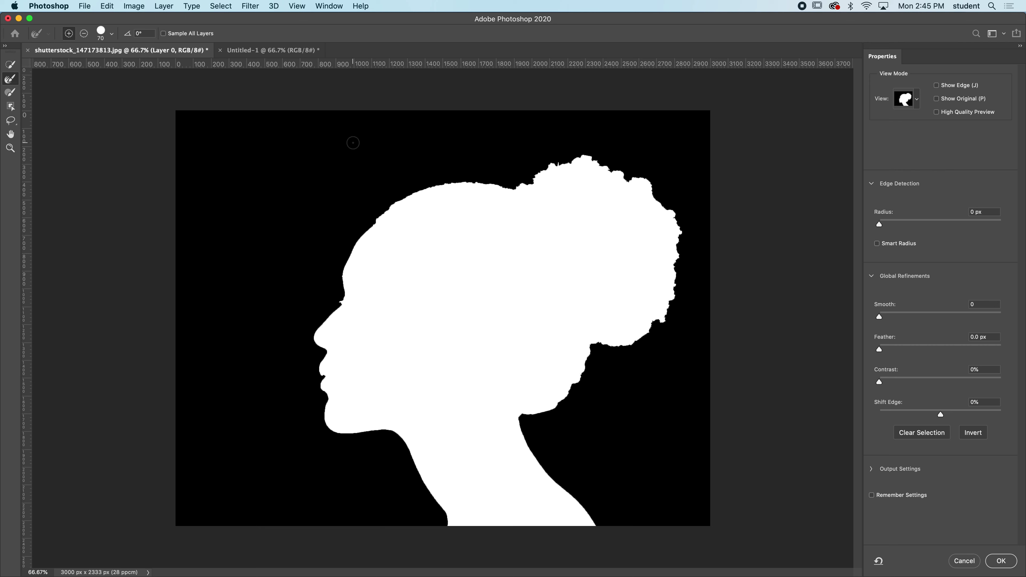
{"action": "key", "text": "bracketright"}
{"action": "key", "text": "bracketright"}
{"action": "key", "text": "bracketright"}
{"action": "key", "text": "bracketleft"}
{"action": "key", "text": "bracketleft"}
{"action": "key", "text": "bracketleft"}
{"action": "mouse_move", "coordinate": [371, 199]}
{"action": "left_mouse_down"}
{"action": "mouse_move", "coordinate": [379, 220]}
{"action": "mouse_move", "coordinate": [426, 187]}
{"action": "mouse_move", "coordinate": [520, 188]}
{"action": "mouse_move", "coordinate": [574, 159]}
{"action": "mouse_move", "coordinate": [651, 188]}
{"action": "mouse_move", "coordinate": [682, 239]}
{"action": "mouse_move", "coordinate": [655, 188]}
{"action": "mouse_move", "coordinate": [588, 161]}
{"action": "mouse_move", "coordinate": [535, 188]}
{"action": "mouse_move", "coordinate": [550, 189]}
{"action": "left_mouse_up"}
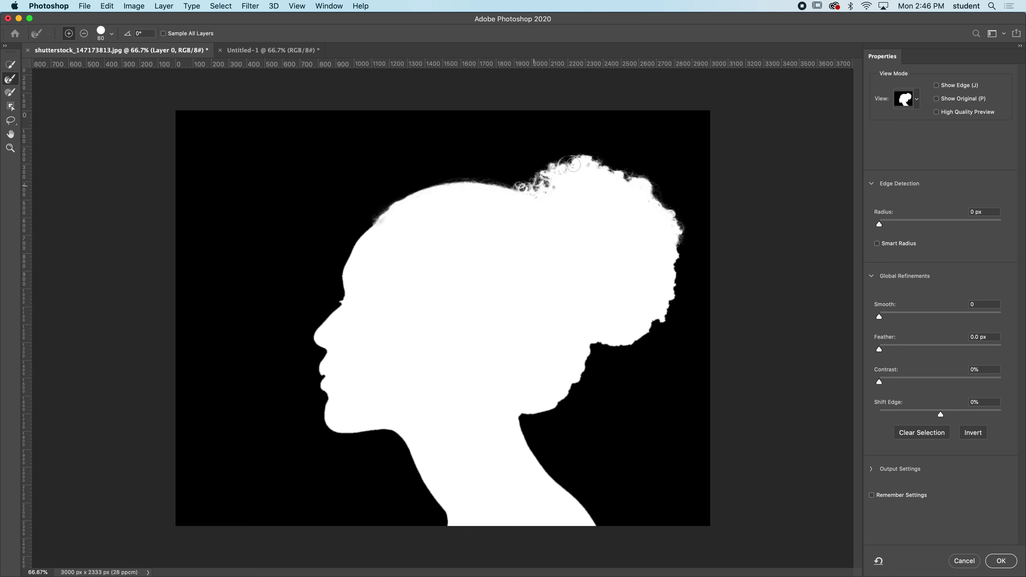
{"action": "mouse_move", "coordinate": [656, 198]}
{"action": "left_mouse_down"}
{"action": "mouse_move", "coordinate": [667, 313]}
{"action": "mouse_move", "coordinate": [684, 250]}
{"action": "mouse_move", "coordinate": [643, 341]}
{"action": "mouse_move", "coordinate": [645, 331]}
{"action": "mouse_move", "coordinate": [618, 349]}
{"action": "mouse_move", "coordinate": [599, 339]}
{"action": "mouse_move", "coordinate": [558, 407]}
{"action": "mouse_move", "coordinate": [526, 411]}
{"action": "mouse_move", "coordinate": [558, 407]}
{"action": "mouse_move", "coordinate": [530, 399]}
{"action": "mouse_move", "coordinate": [542, 409]}
{"action": "mouse_move", "coordinate": [564, 393]}
{"action": "mouse_move", "coordinate": [531, 411]}
{"action": "mouse_move", "coordinate": [563, 401]}
{"action": "mouse_move", "coordinate": [586, 346]}
{"action": "mouse_move", "coordinate": [644, 331]}
{"action": "mouse_move", "coordinate": [669, 292]}
{"action": "mouse_move", "coordinate": [678, 243]}
{"action": "mouse_move", "coordinate": [665, 201]}
{"action": "mouse_move", "coordinate": [623, 187]}
{"action": "mouse_move", "coordinate": [603, 164]}
{"action": "mouse_move", "coordinate": [563, 172]}
{"action": "mouse_move", "coordinate": [557, 189]}
{"action": "mouse_move", "coordinate": [575, 172]}
{"action": "mouse_move", "coordinate": [640, 197]}
{"action": "mouse_move", "coordinate": [670, 226]}
{"action": "mouse_move", "coordinate": [675, 269]}
{"action": "mouse_move", "coordinate": [624, 191]}
{"action": "mouse_move", "coordinate": [553, 186]}
{"action": "left_mouse_up"}
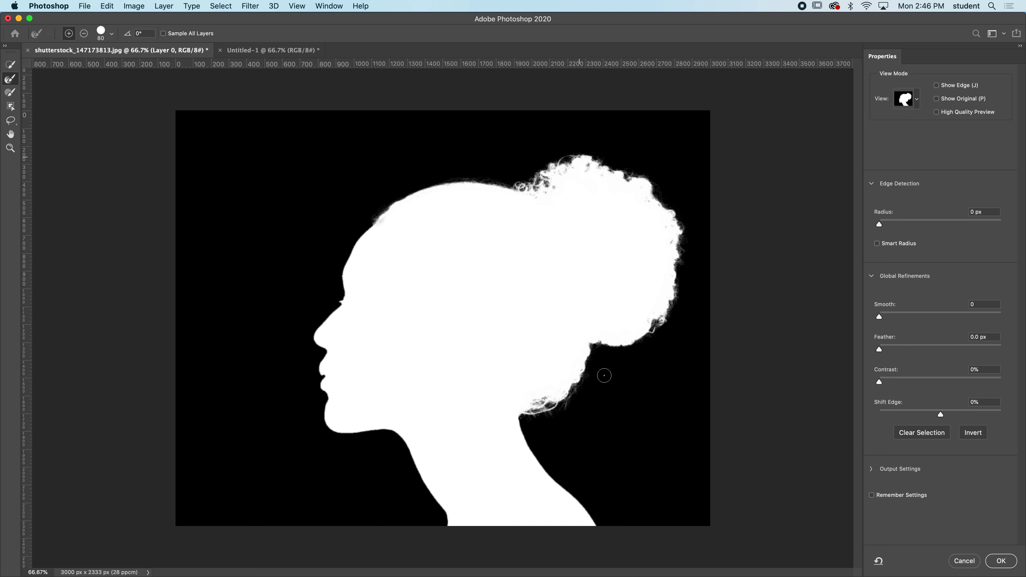
{"action": "mouse_move", "coordinate": [603, 374]}
{"action": "left_mouse_down"}
{"action": "mouse_move", "coordinate": [530, 408]}
{"action": "mouse_move", "coordinate": [613, 386]}
{"action": "left_mouse_up"}
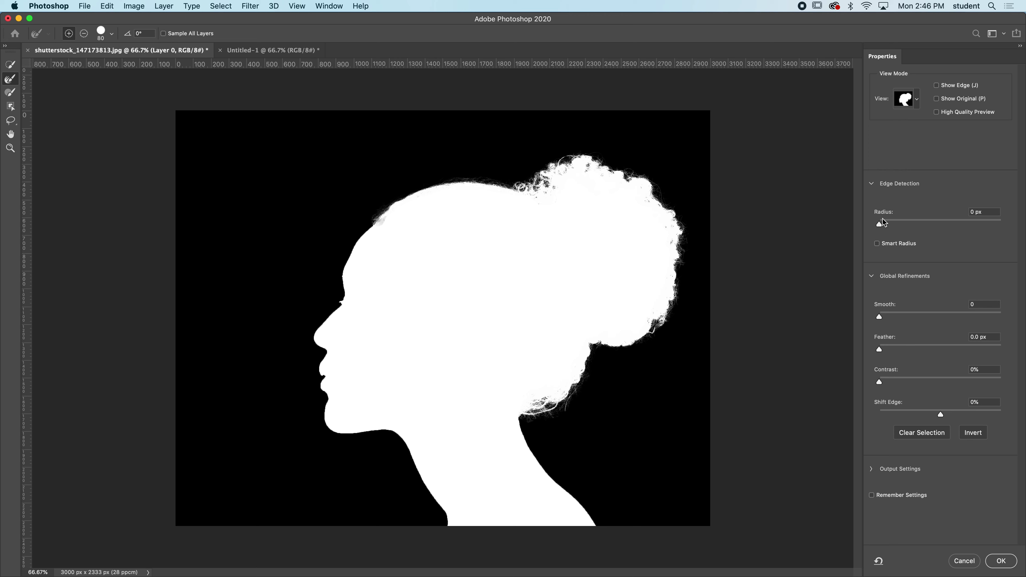
- Set the edge detection Radius to 1 px with Smart Radius enabled
{"action": "left_click", "coordinate": [986, 212]}
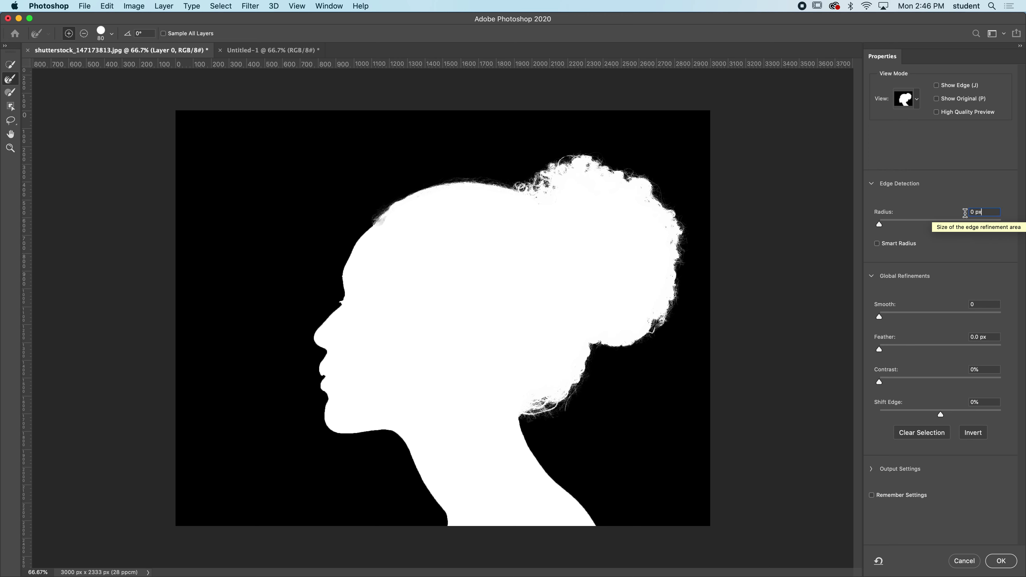
{"action": "double_click", "coordinate": [965, 213]}
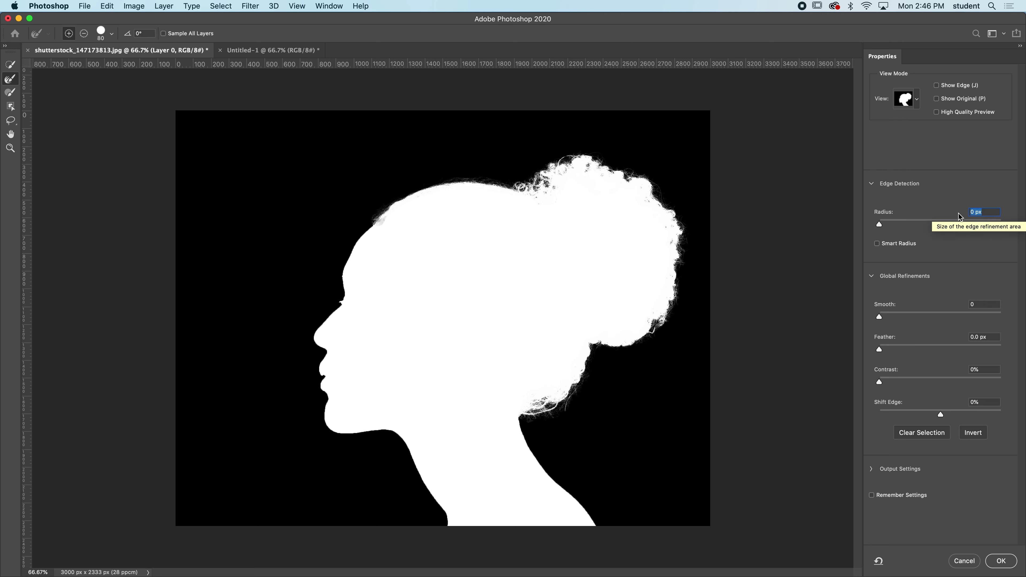
{"action": "type", "text": "."}
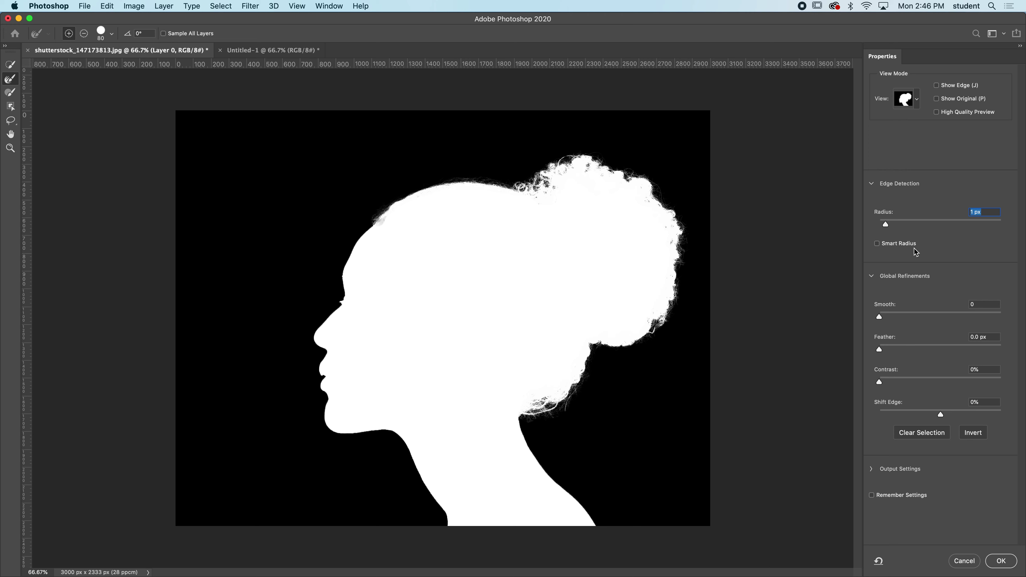
{"action": "left_click", "coordinate": [974, 213]}
{"action": "left_click_drag", "start_coordinate": [887, 226], "coordinate": [880, 224]}
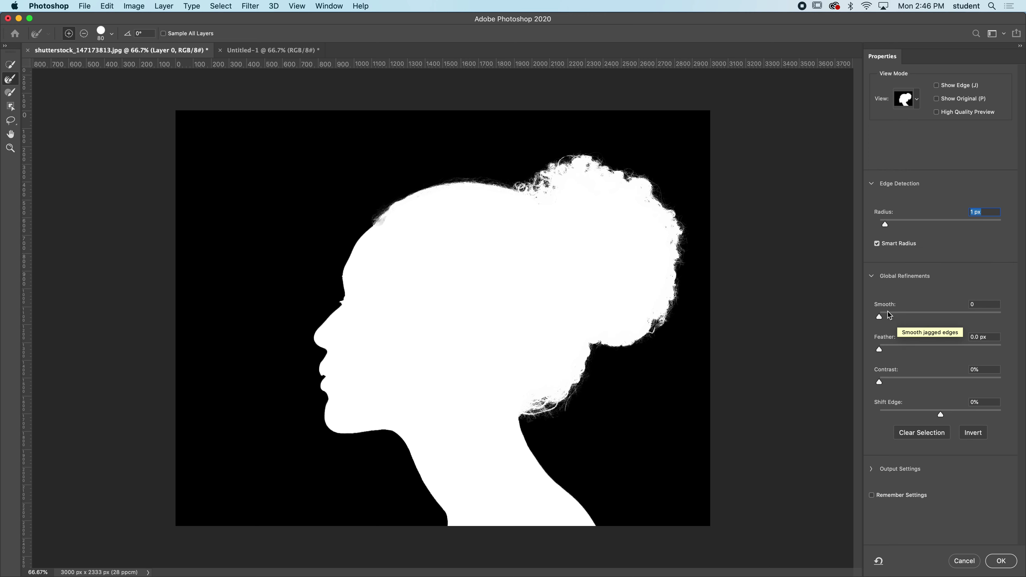
- Set the Smooth amount to 1 after previewing a much stronger setting
{"action": "left_click", "coordinate": [976, 304]}
{"action": "key", "text": "BackSpace"}
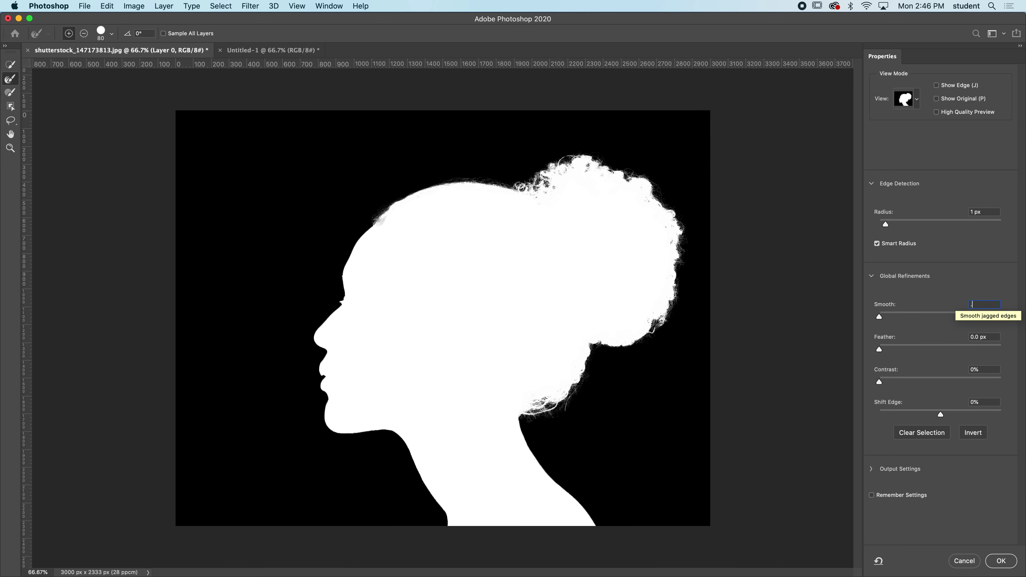
{"action": "key", "text": "Return"}
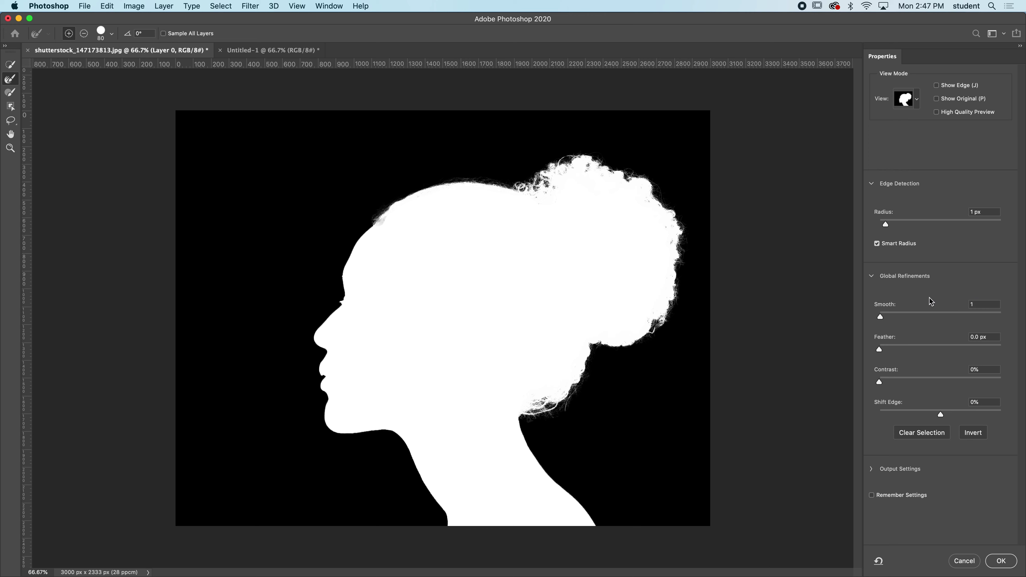
{"action": "left_click_drag", "start_coordinate": [884, 316], "coordinate": [881, 315]}
{"action": "left_click_drag", "start_coordinate": [881, 319], "coordinate": [973, 323]}
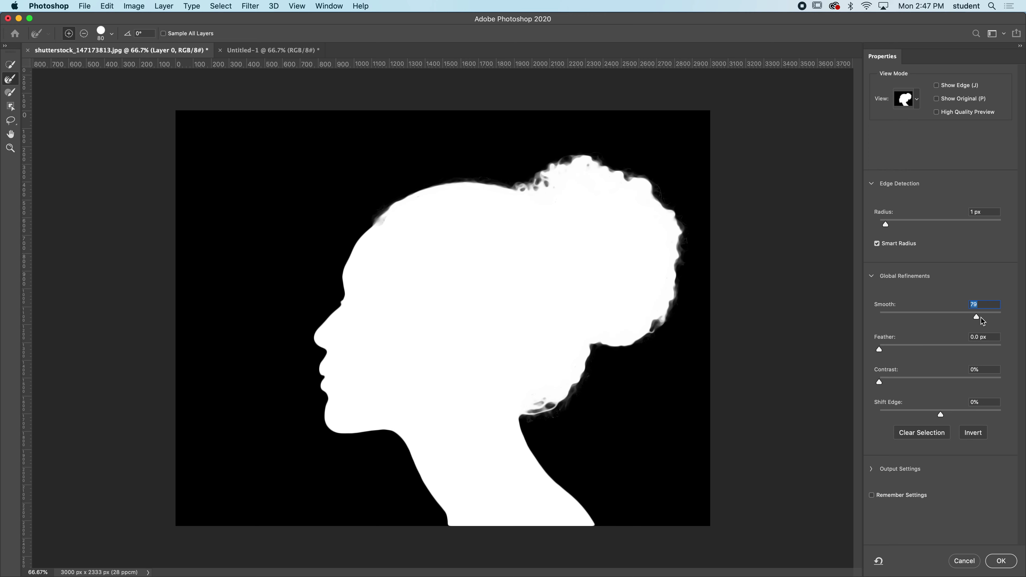
{"action": "left_click_drag", "start_coordinate": [982, 318], "coordinate": [879, 318]}
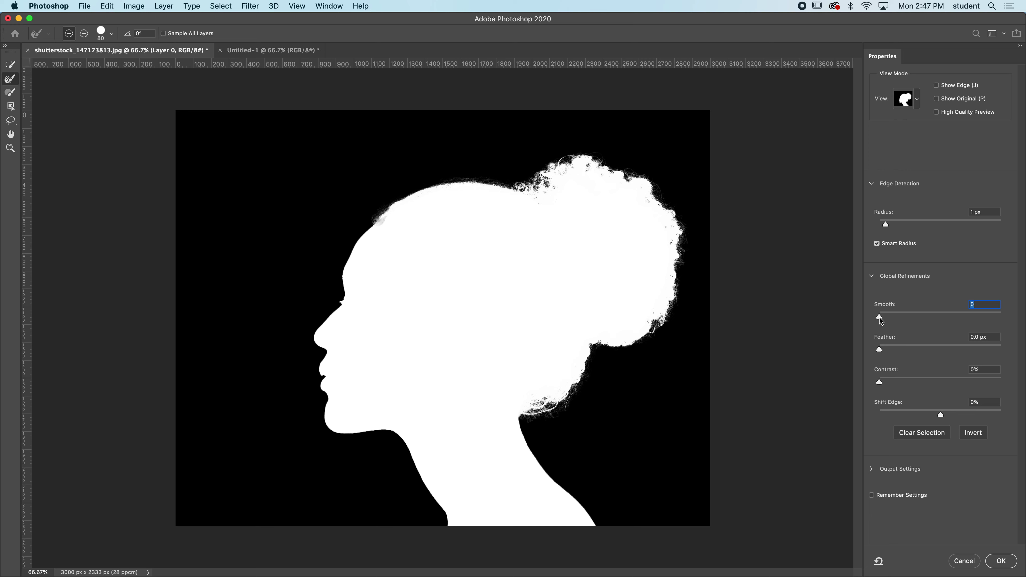
- Set Feather to 0.5 px and apply the refined selection to the photo
{"action": "key", "text": "Tab"}
{"action": "type", "text": ".5"}
{"action": "key", "text": "Return"}
{"action": "left_click", "coordinate": [1004, 564]}
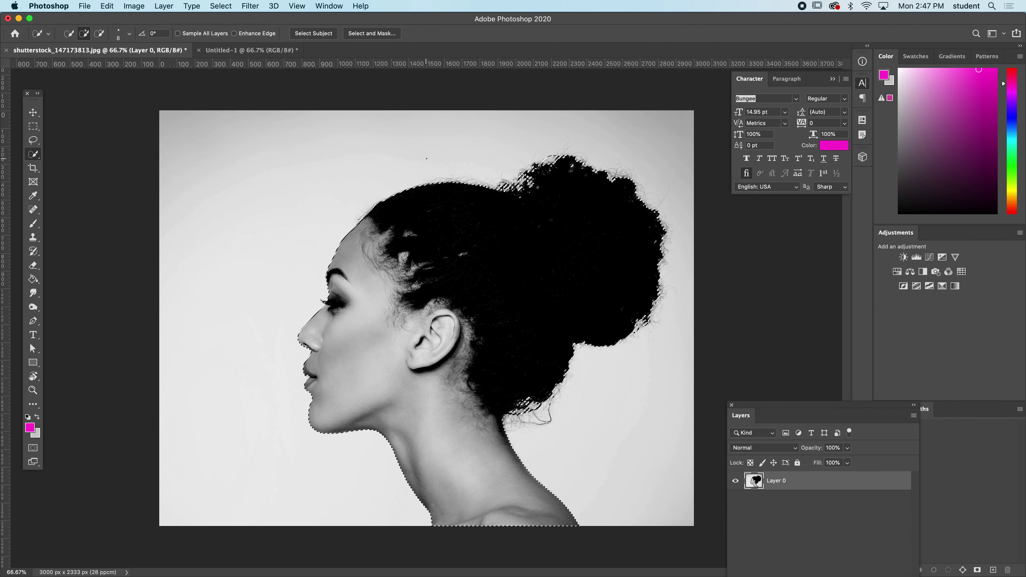
- Paste the cut-out profile into Untitled-1 as Layer 1 and move it slightly lower
{"action": "left_click", "coordinate": [248, 51]}
{"action": "key", "text": "super+v"}
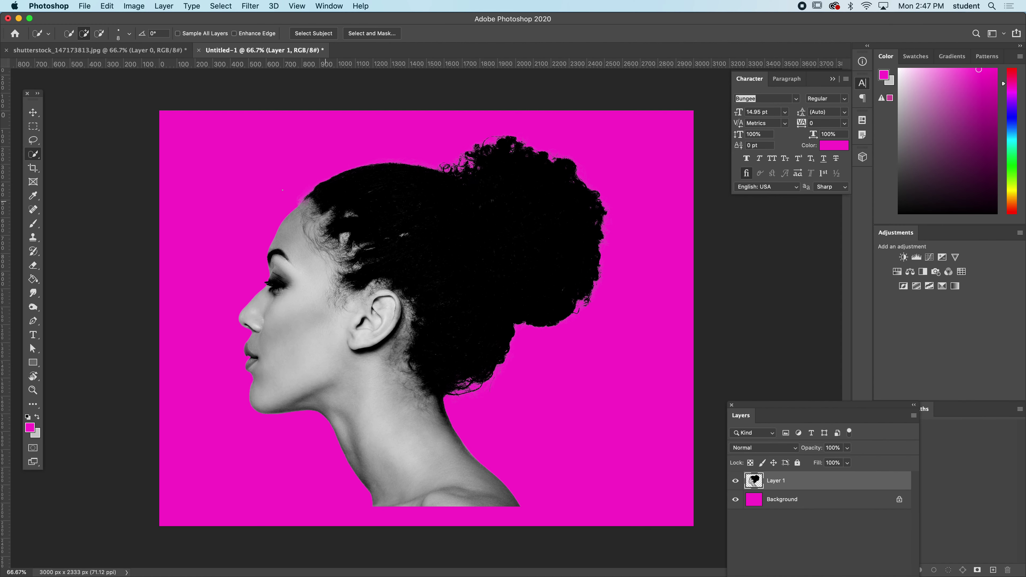
{"action": "key", "text": "v"}
{"action": "left_click_drag", "start_coordinate": [430, 242], "coordinate": [430, 262]}
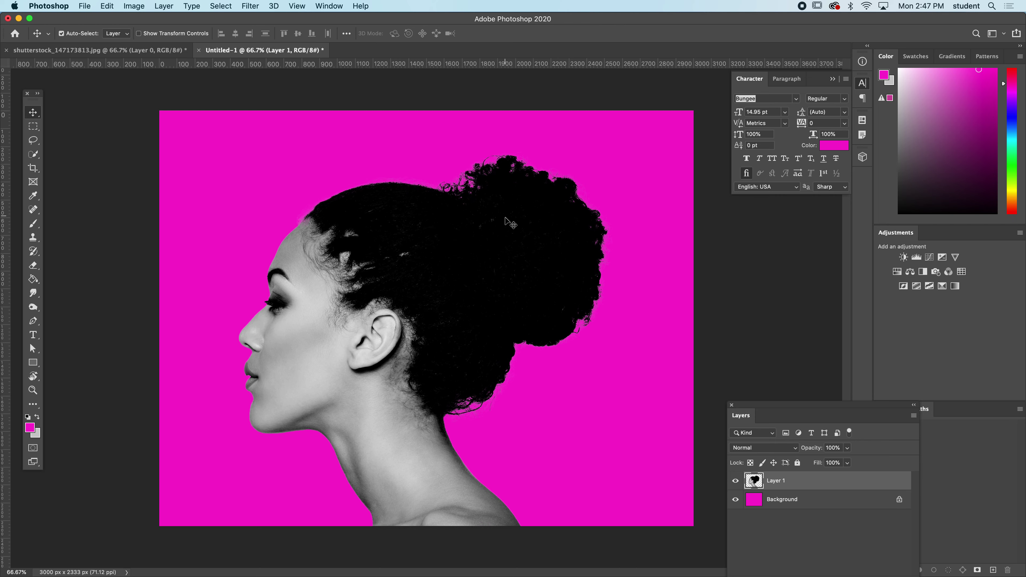